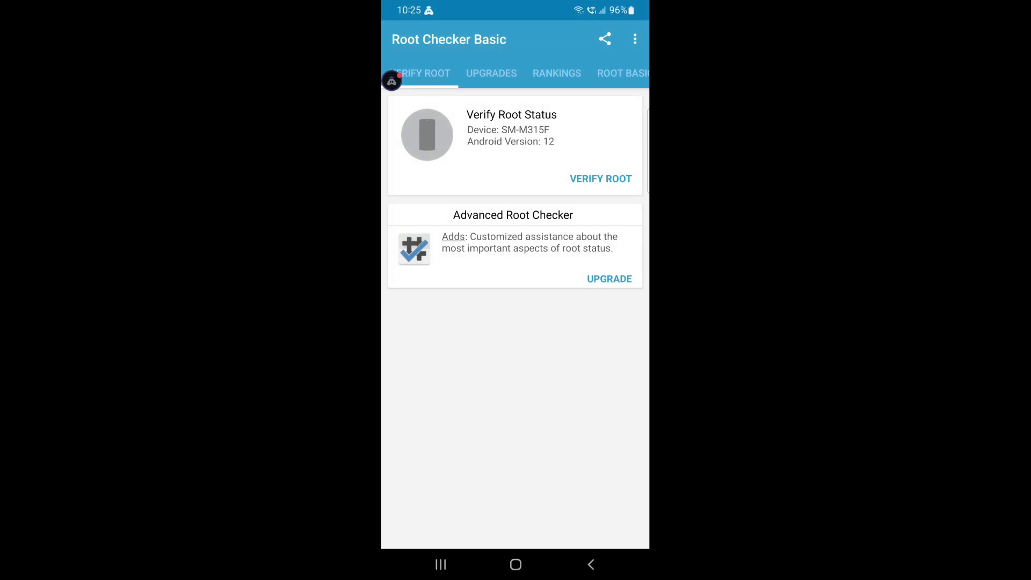
# Run Root Checker Basic's VERIFY ROOT check to a Congratulations result, then go back
pyautogui.click(601, 177)
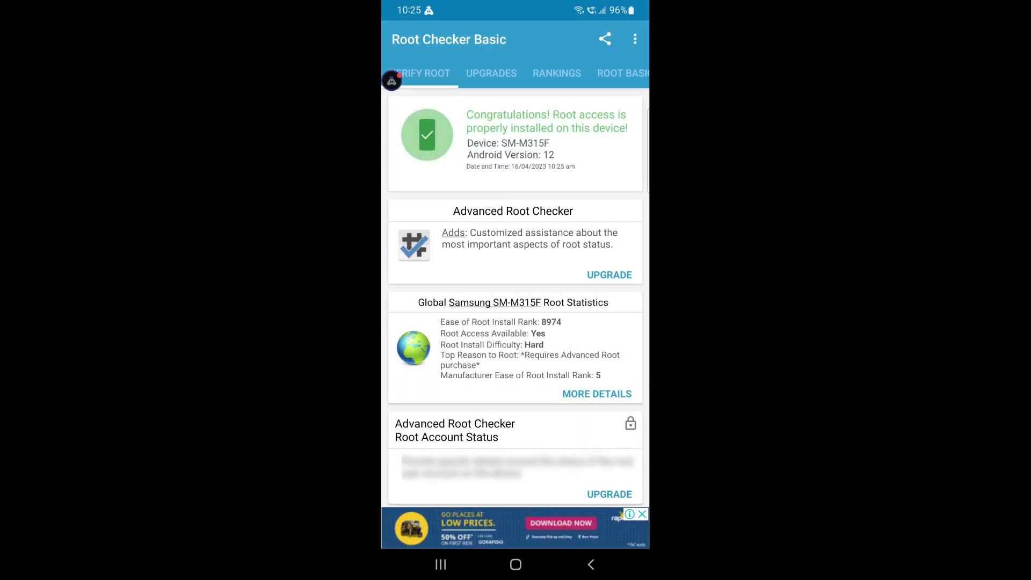
pyautogui.click(591, 564)
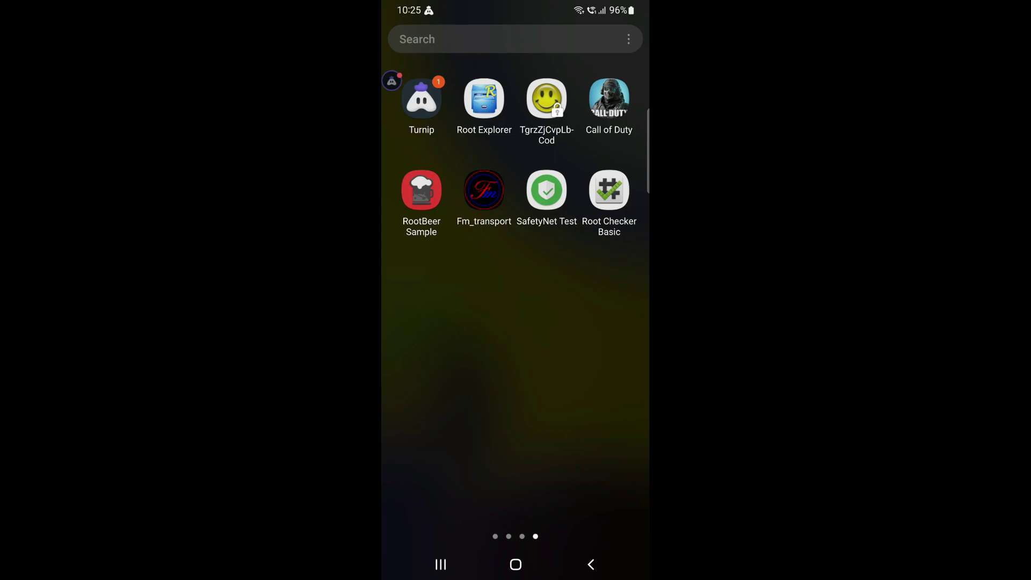
# Run RootBeer Sample's root checks so all pass and read NOT ROOTED, then go back
pyautogui.click(421, 191)
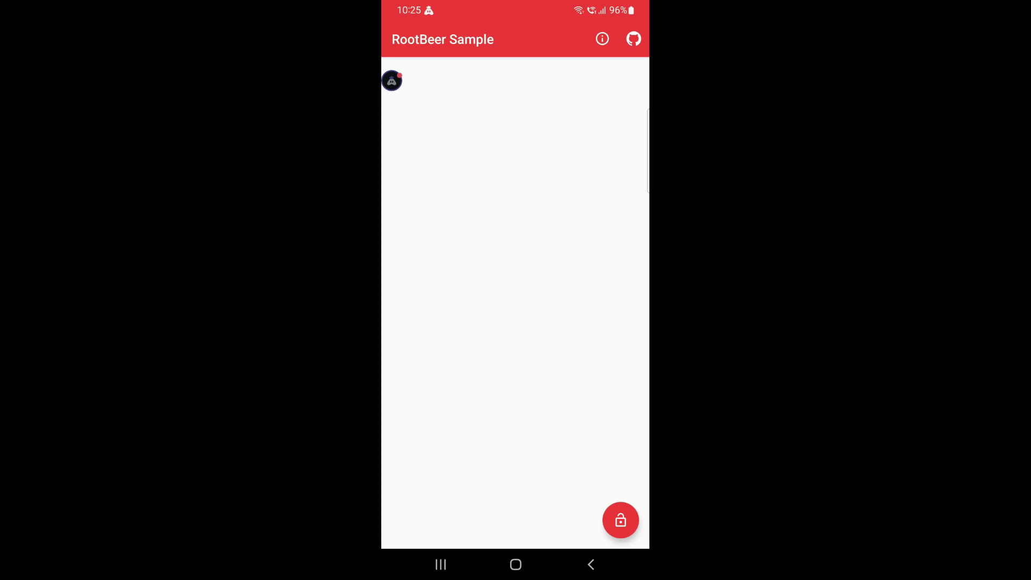
pyautogui.click(620, 520)
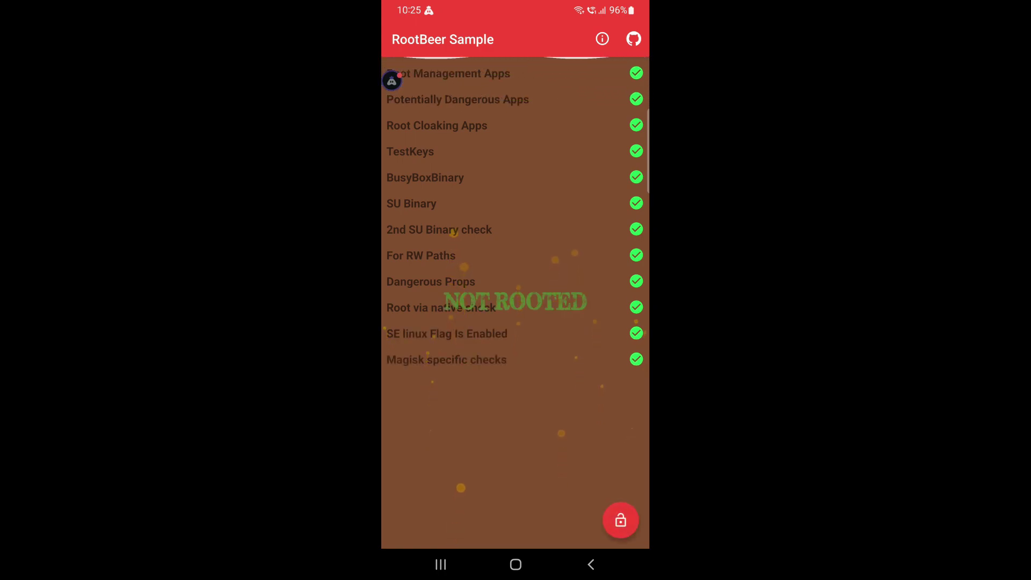
pyautogui.click(590, 565)
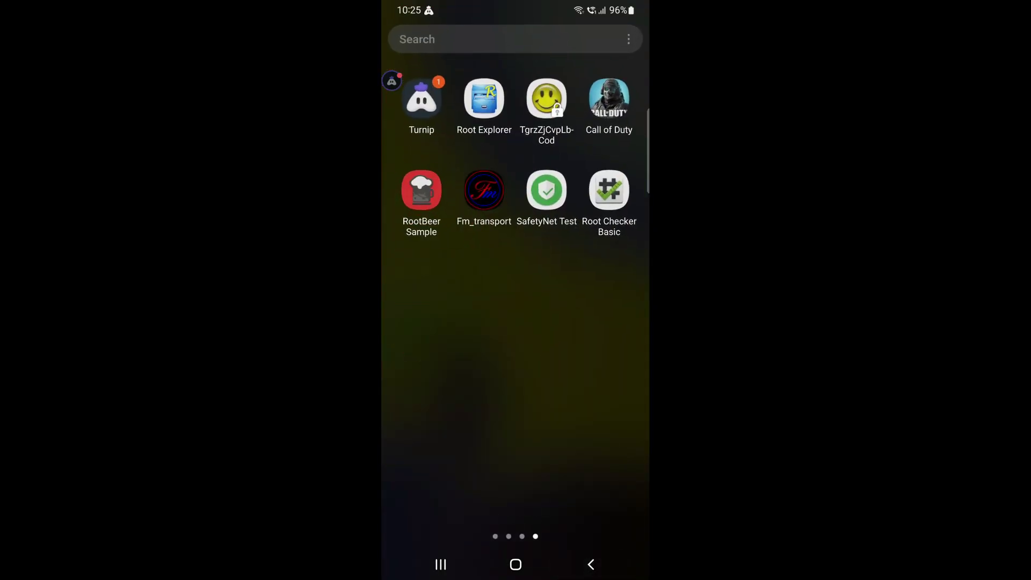
# Run SafetyNet Test to a Passed result with all four details successful, then go back
pyautogui.click(546, 190)
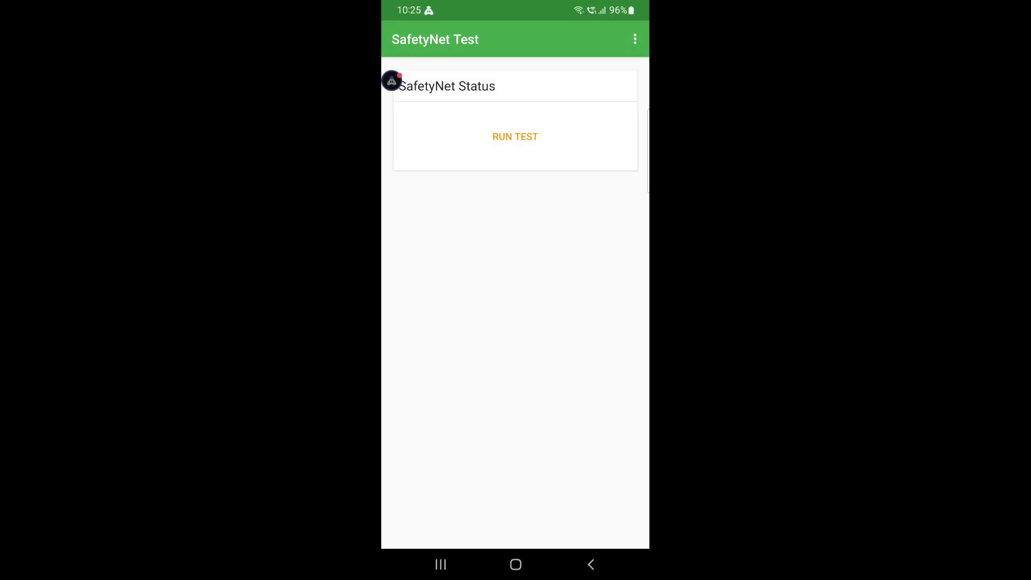
pyautogui.click(515, 136)
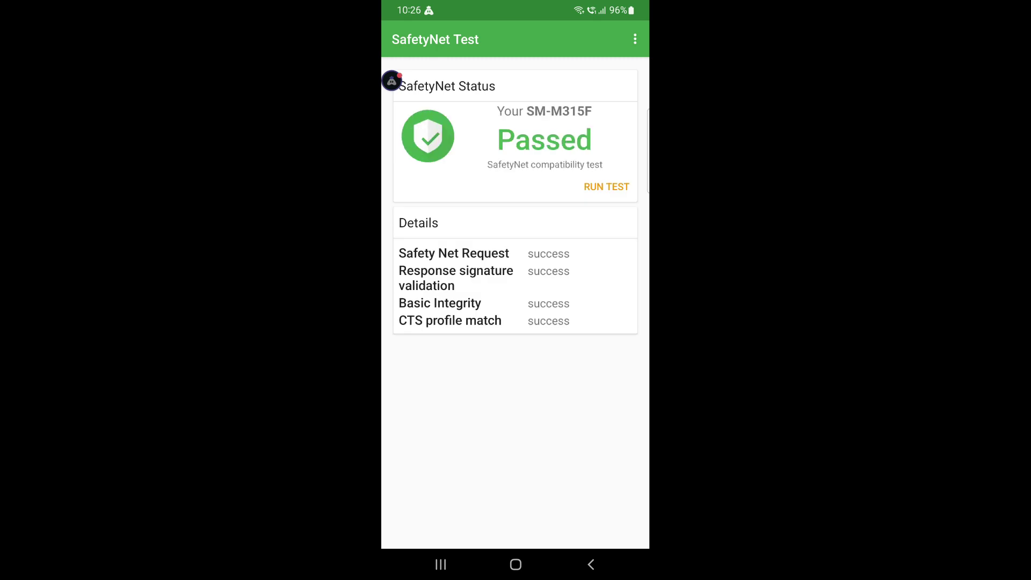
pyautogui.click(591, 564)
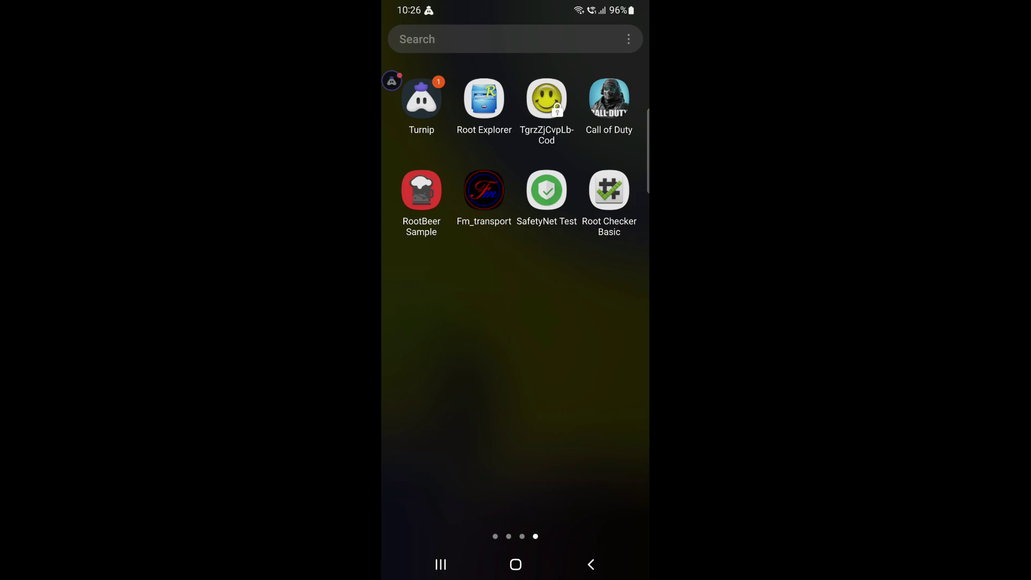
# Open Magisk and review the installed 26.1 version and its boot logs
pyautogui.click(392, 80)
pyautogui.moveTo(435, 323)
pyautogui.mouseDown()
pyautogui.moveTo(612, 322)
pyautogui.moveTo(436, 323)
pyautogui.mouseUp()
pyautogui.click(483, 189)
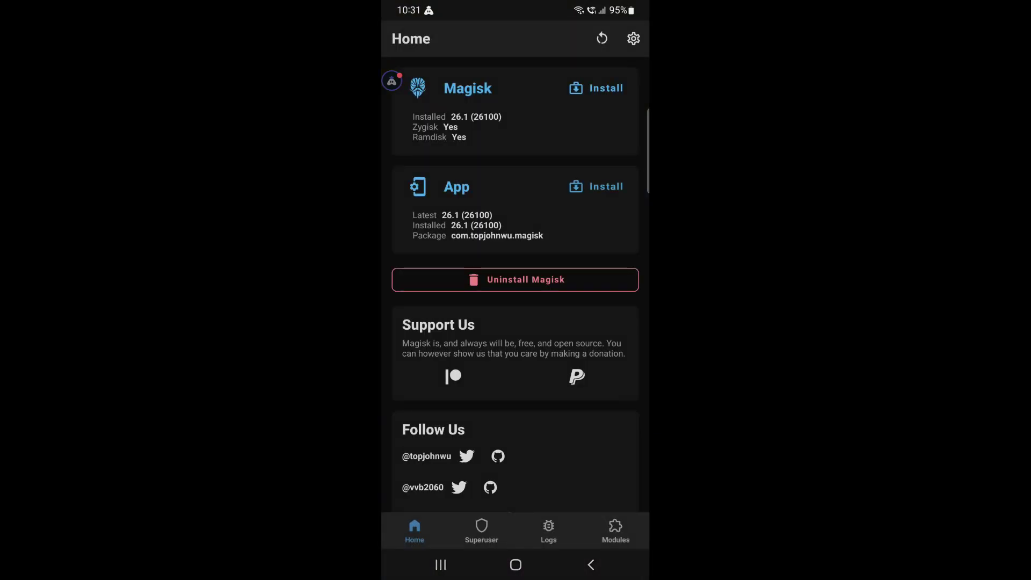
pyautogui.click(549, 531)
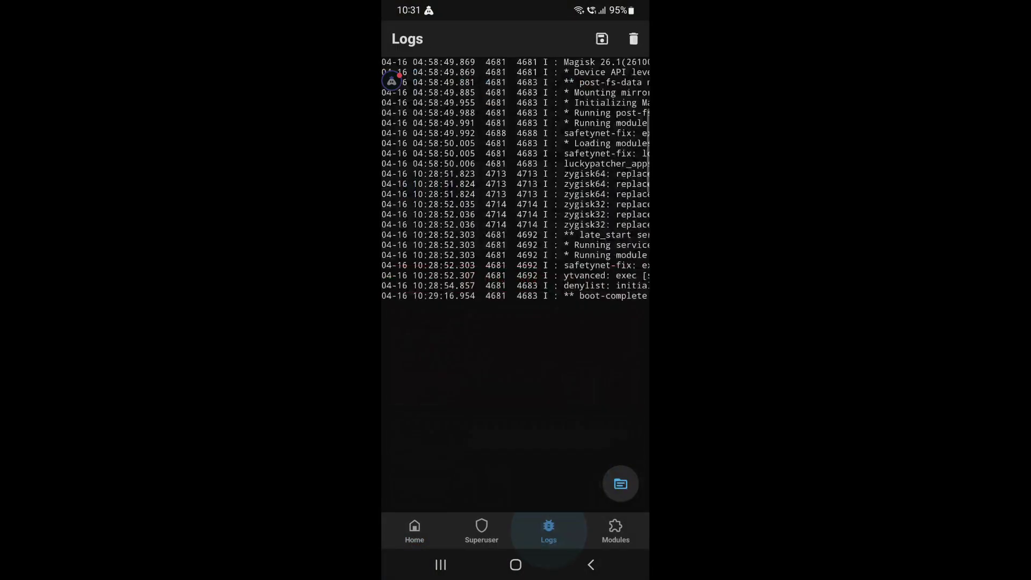
pyautogui.click(414, 531)
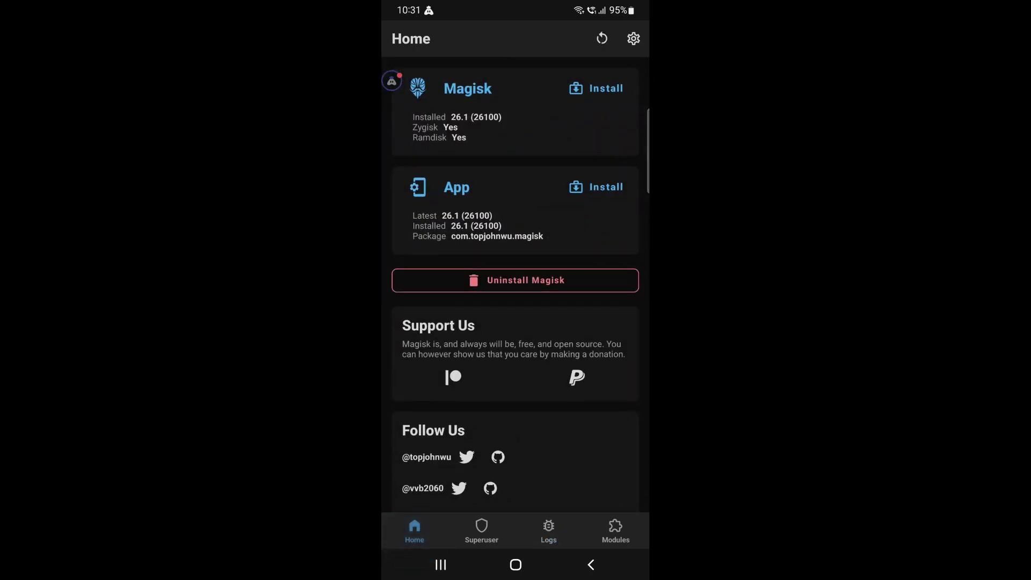
# Leave Magisk and open the Samsung apps folder on the first app page
pyautogui.click(515, 565)
pyautogui.moveTo(515, 484); pyautogui.dragTo(516, 202)
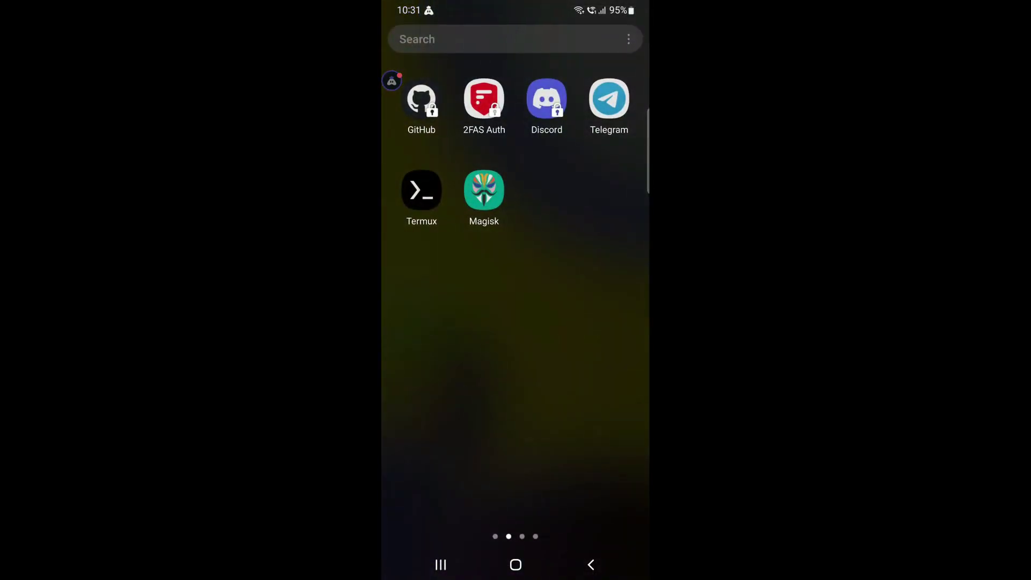
pyautogui.moveTo(419, 323); pyautogui.dragTo(613, 322)
pyautogui.click(421, 99)
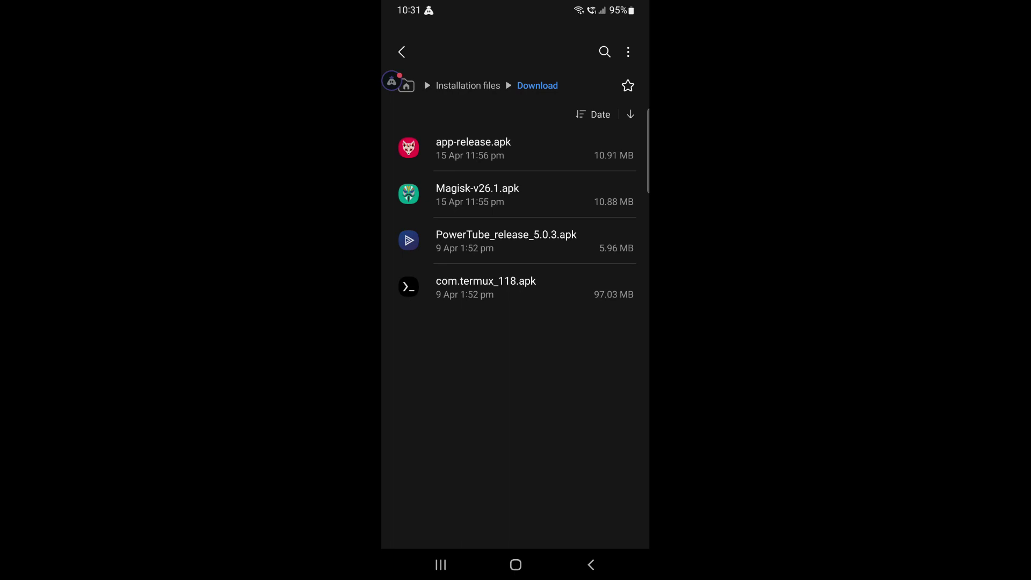
# Install app-release.apk from Download, grant the Superuser Request, and return home
pyautogui.click(473, 148)
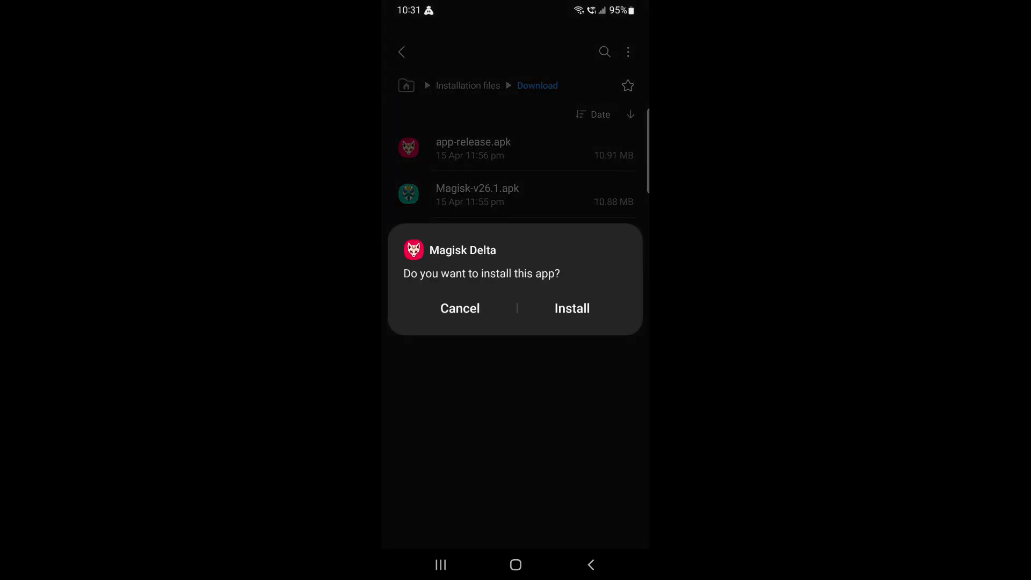
pyautogui.click(573, 309)
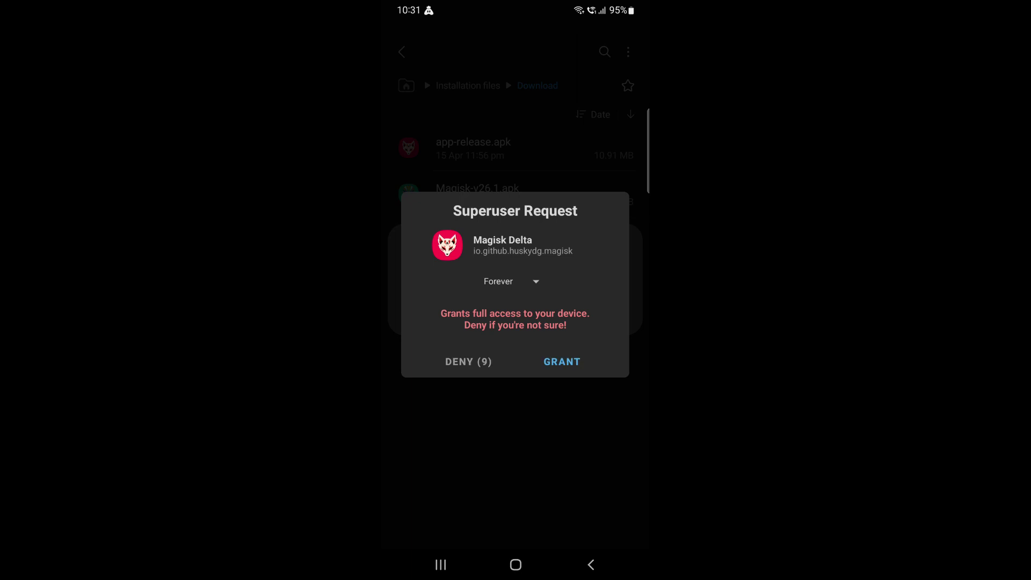
pyautogui.click(562, 361)
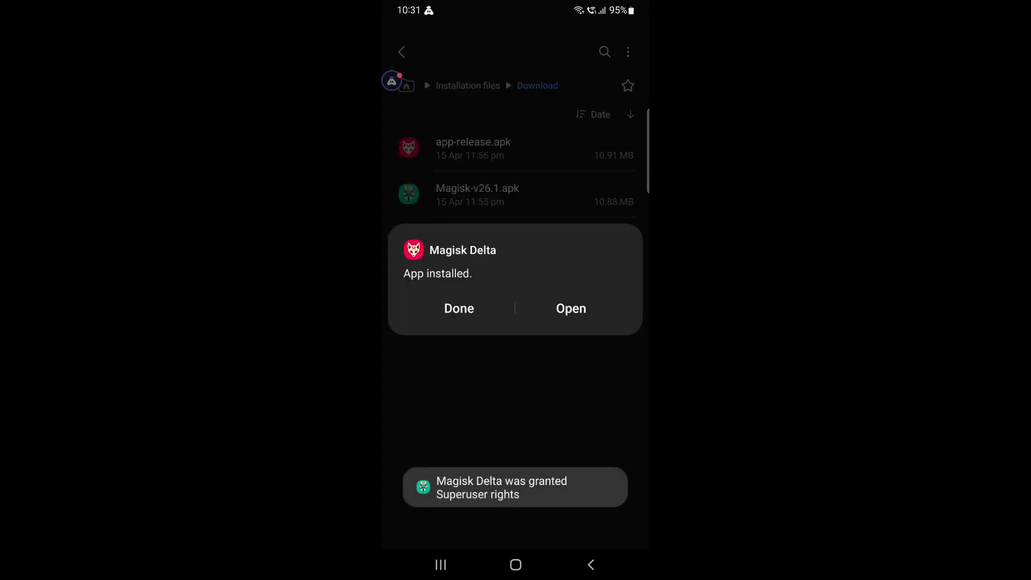
pyautogui.click(459, 309)
pyautogui.click(516, 564)
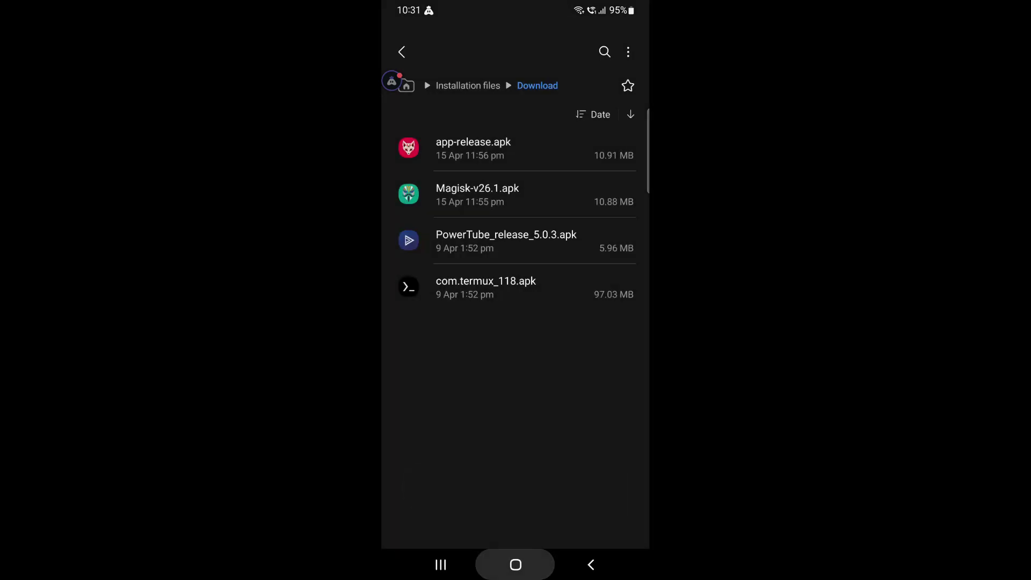
# Uninstall the original Magisk app from the drawer, then swipe to Magisk Delta
pyautogui.moveTo(516, 443); pyautogui.dragTo(516, 202)
pyautogui.moveTo(596, 323); pyautogui.dragTo(435, 323)
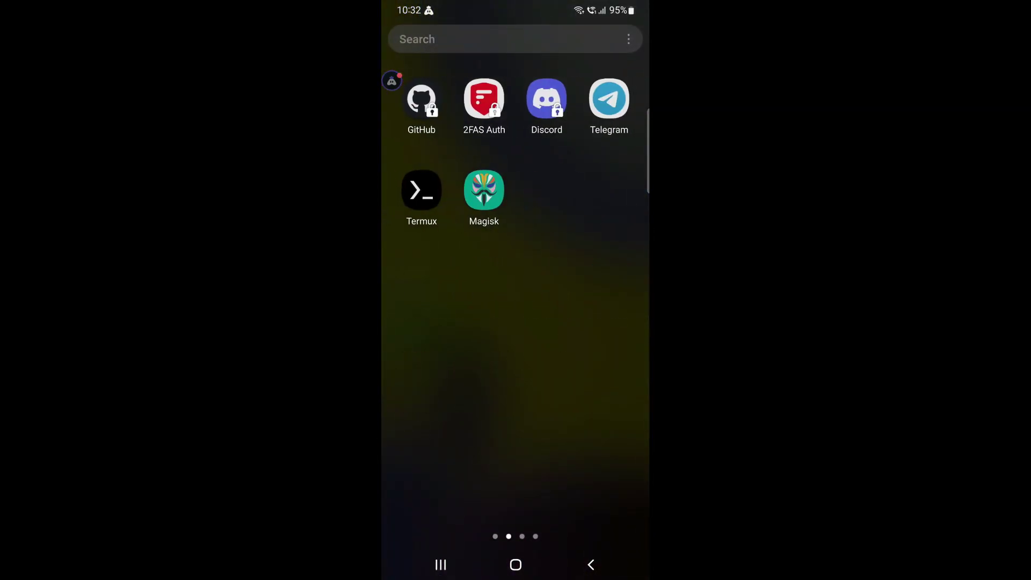
pyautogui.click(483, 190)
pyautogui.click(548, 134)
pyautogui.click(575, 510)
pyautogui.moveTo(596, 322); pyautogui.dragTo(435, 322)
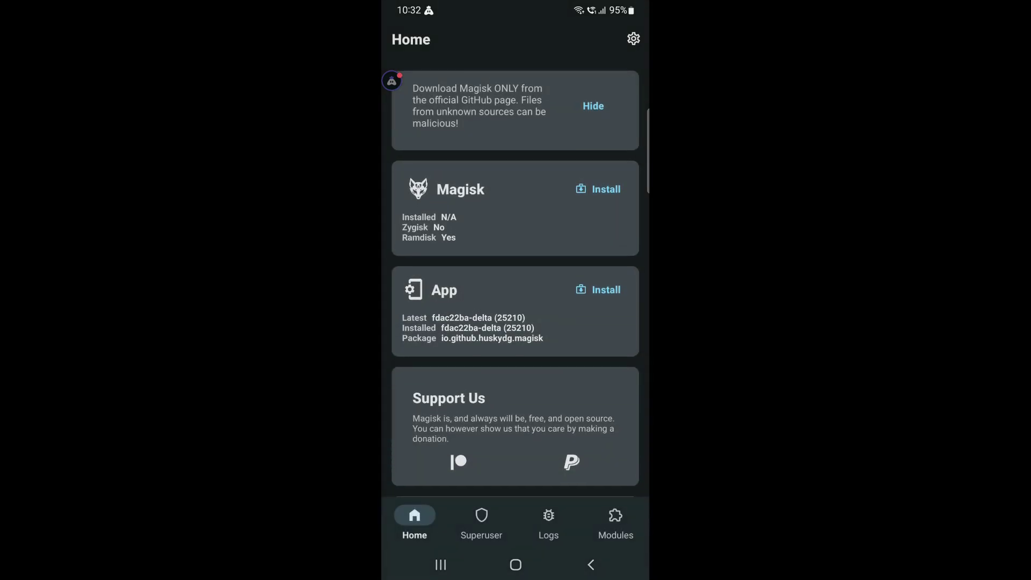
# Hide the download warning, try Install with Select and Patch a File, then switch apps
pyautogui.click(594, 105)
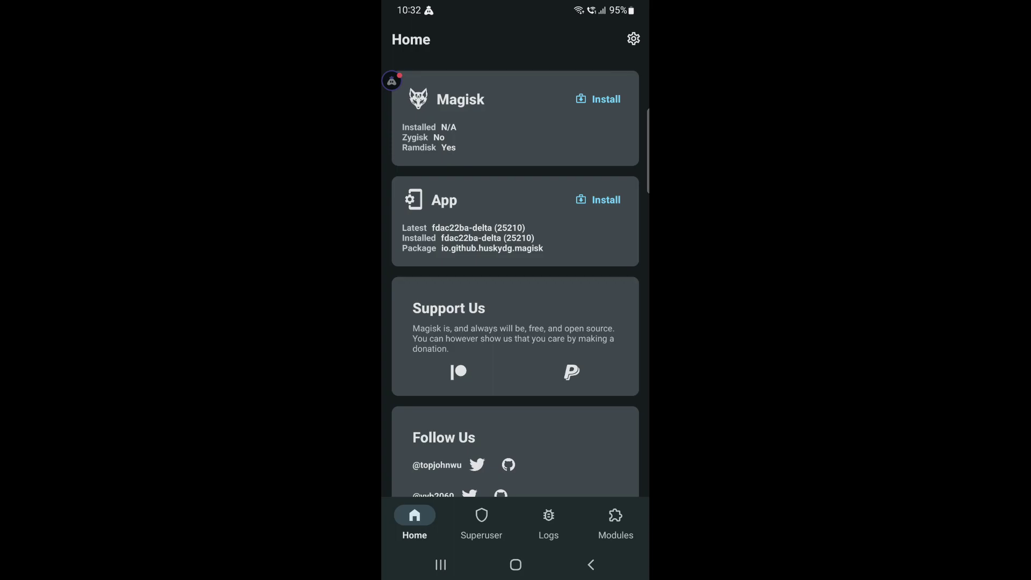
pyautogui.click(598, 100)
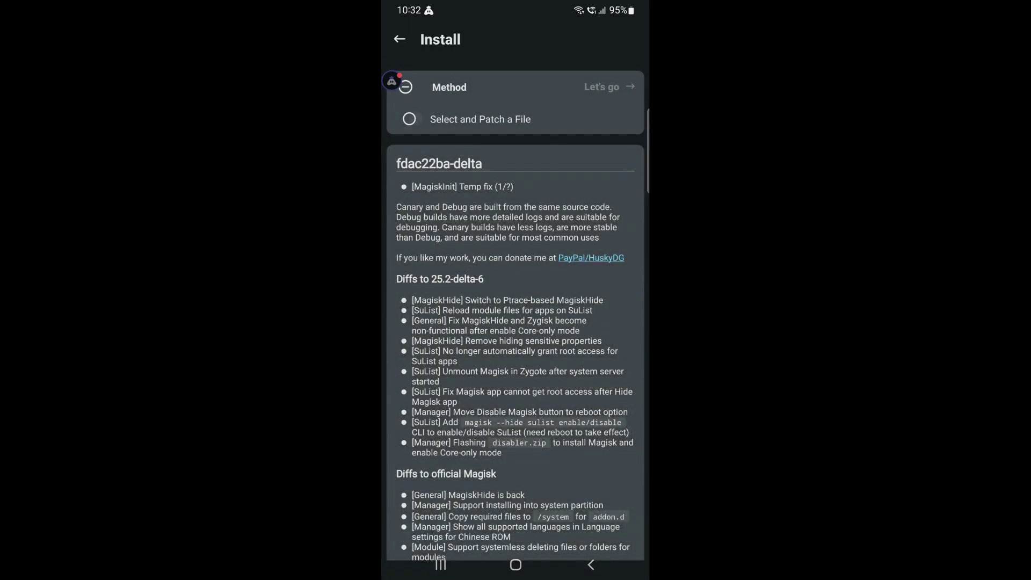
pyautogui.click(480, 118)
pyautogui.click(441, 565)
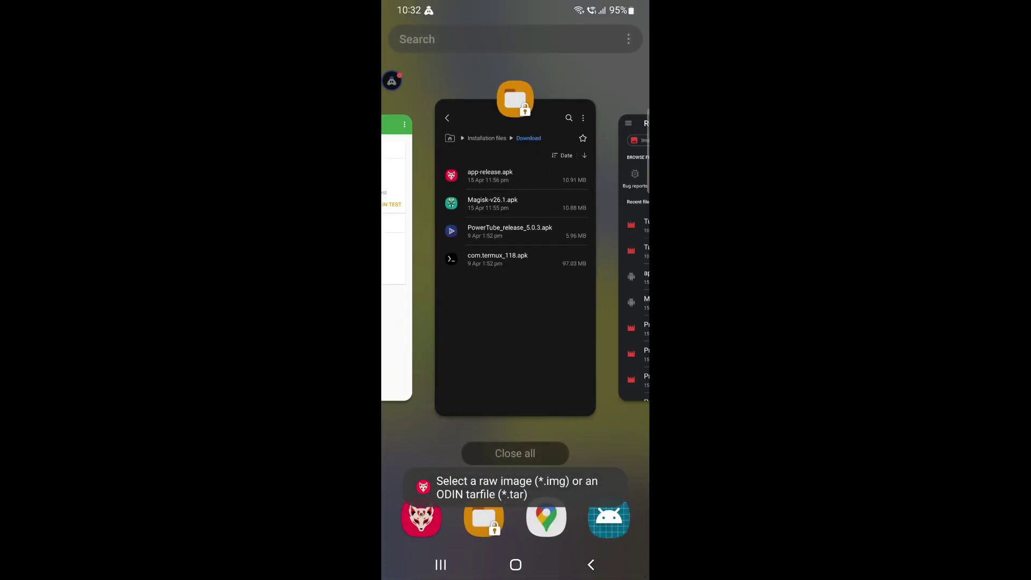
pyautogui.moveTo(483, 258); pyautogui.dragTo(629, 258)
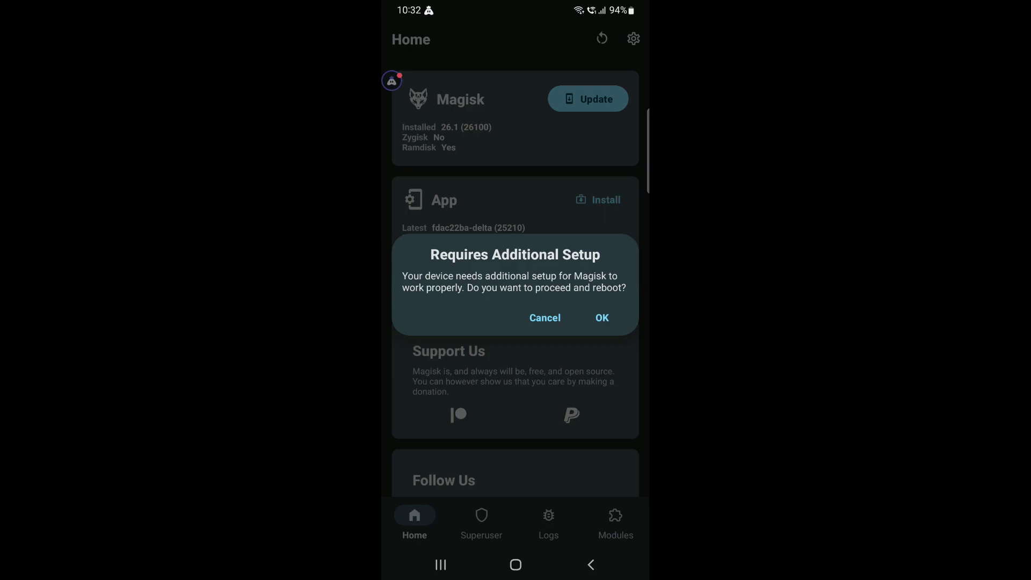
# Accept the additional setup, Direct Install fdac22ba-delta, reboot, and reopen Magisk Delta
pyautogui.click(602, 317)
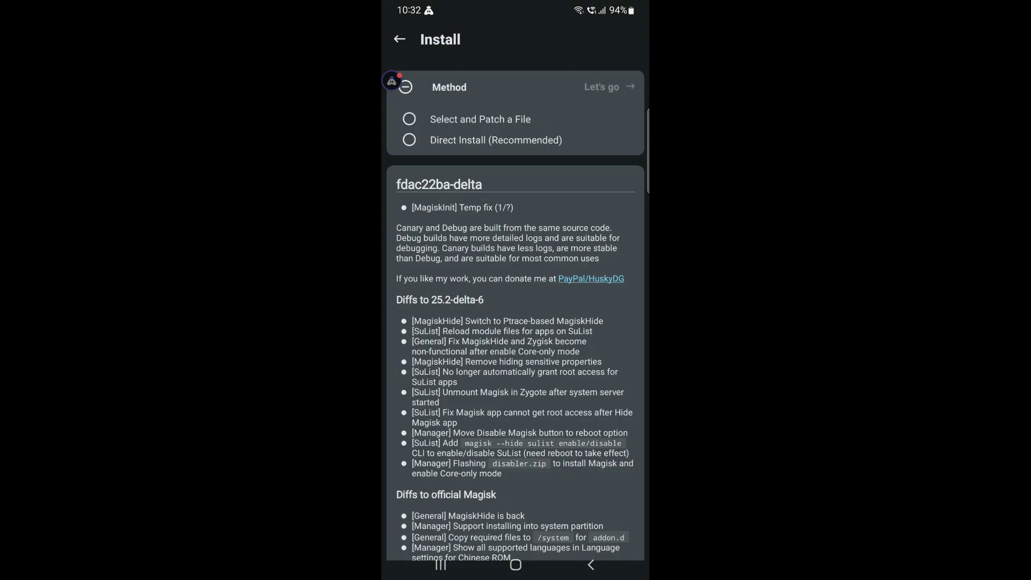
pyautogui.click(410, 140)
pyautogui.click(608, 86)
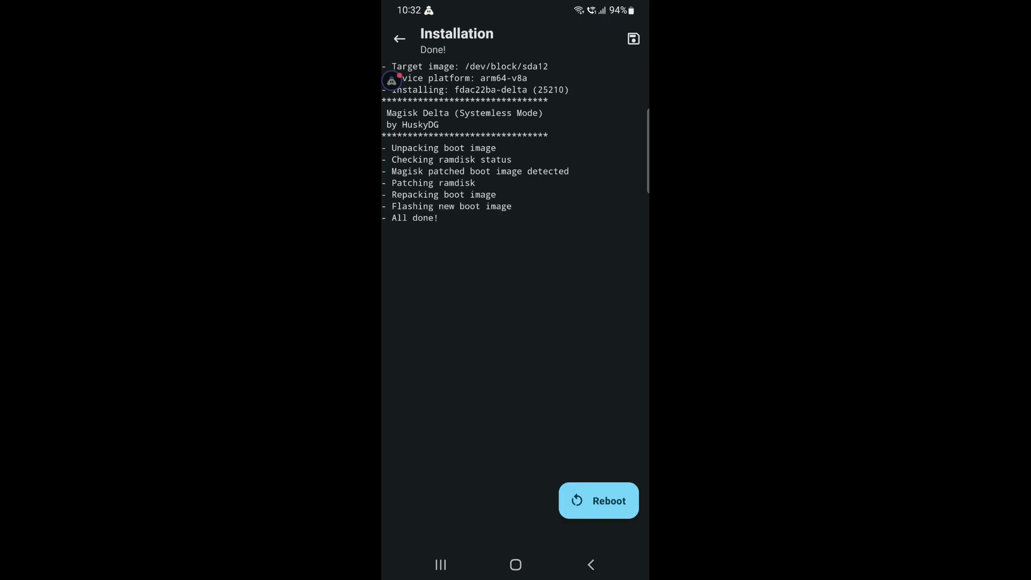
pyautogui.click(391, 81)
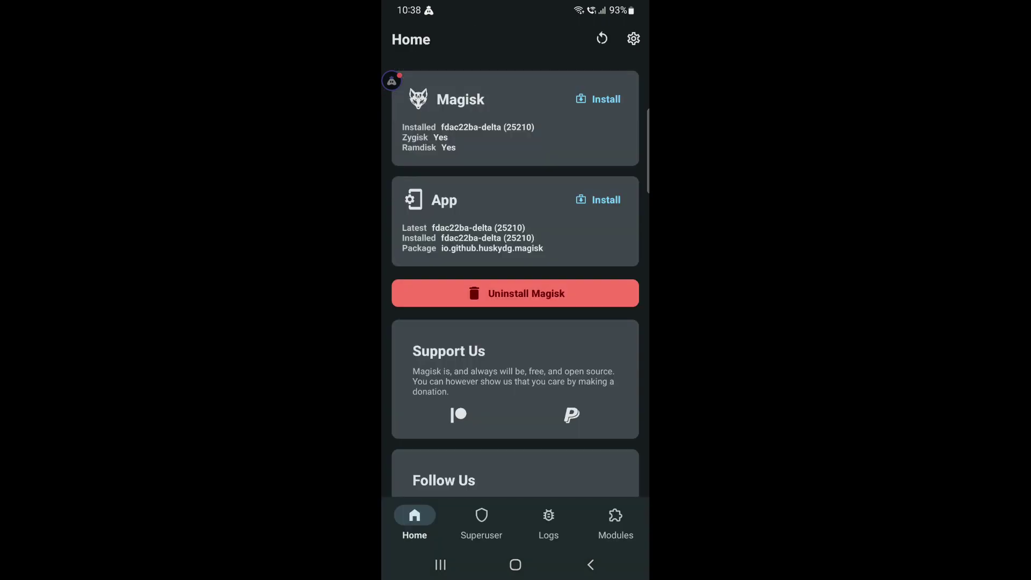
pyautogui.click(633, 38)
pyautogui.scroll(-5, 515, 307)
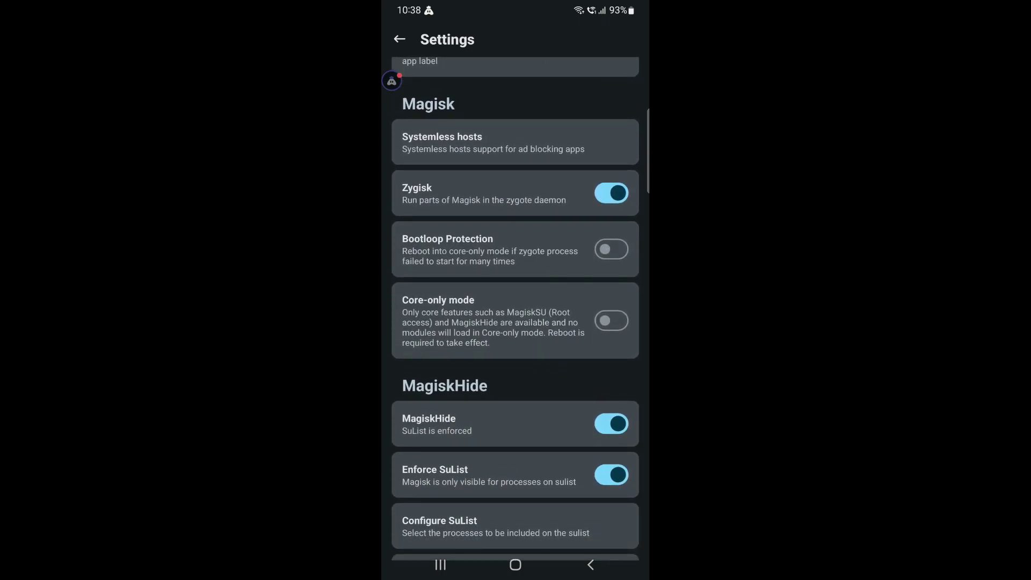
pyautogui.scroll(-1, 515, 306)
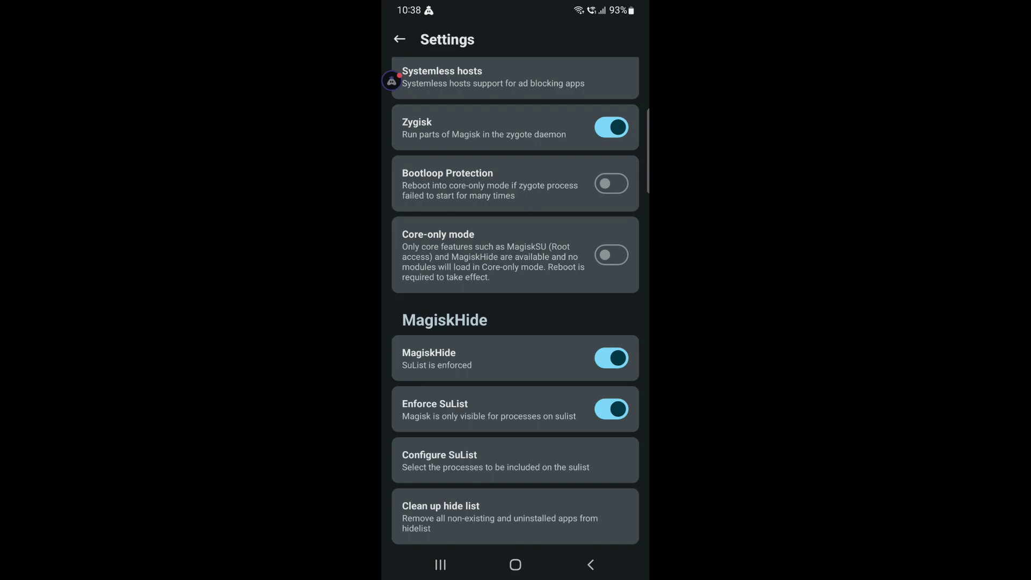
pyautogui.scroll(-4, 516, 306)
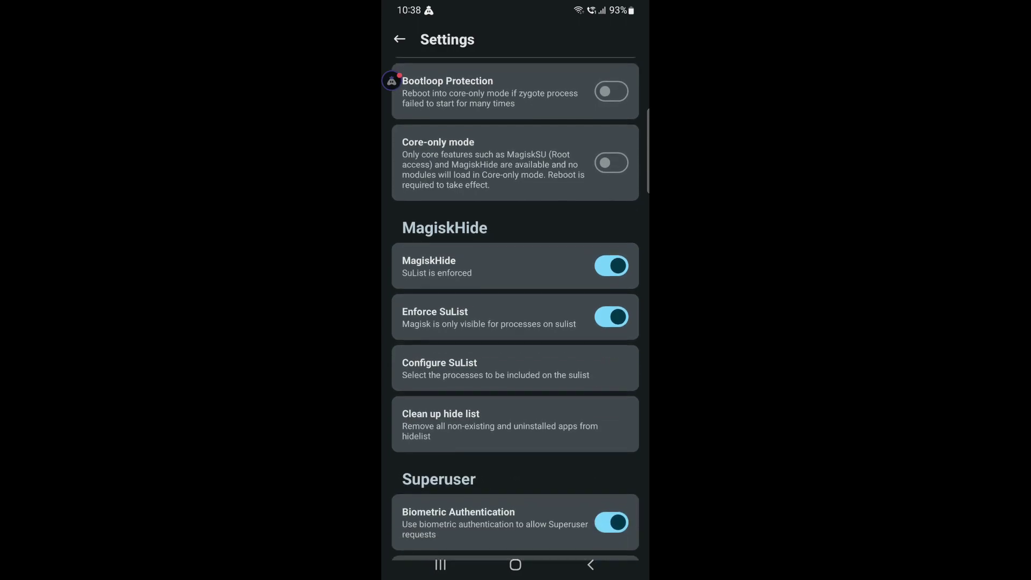
pyautogui.scroll(3, 516, 306)
pyautogui.scroll(6, 516, 306)
pyautogui.click(590, 565)
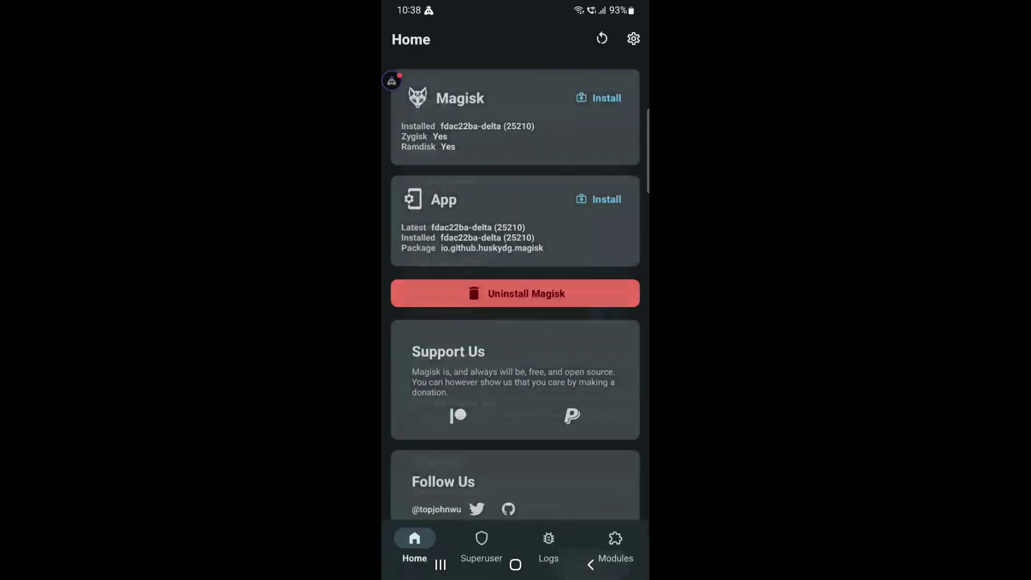
# Flash safetynet-fix-v2.4.0.zip and the YouTube Vanced v18.01.38 module, then go home
pyautogui.click(615, 523)
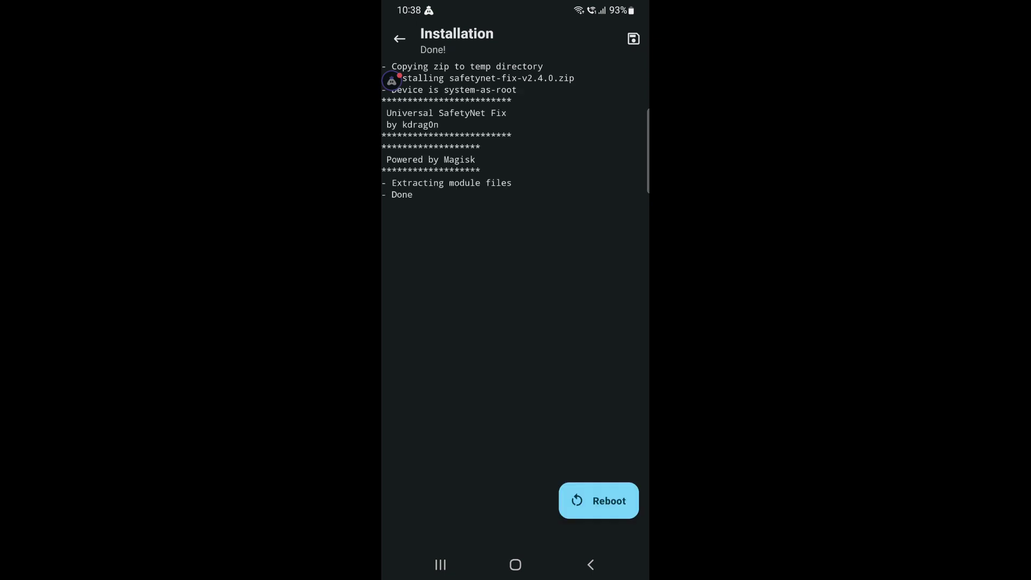
pyautogui.press('Escape')
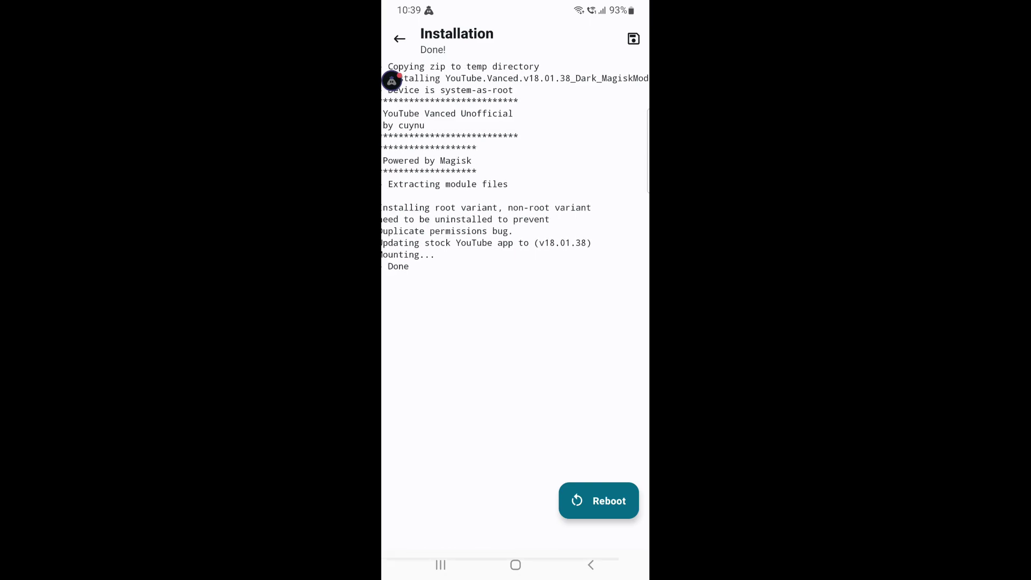
pyautogui.click(516, 564)
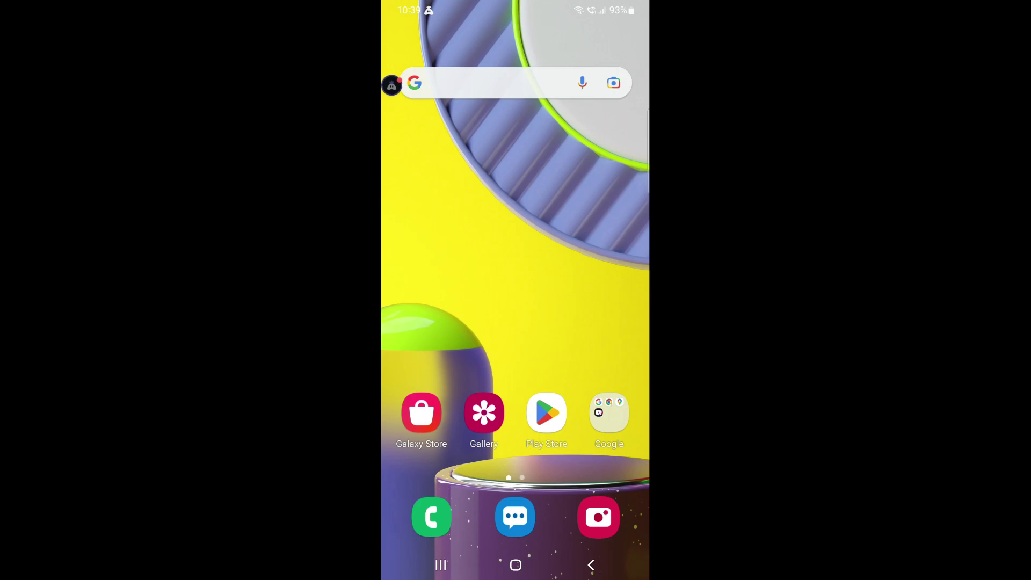
pyautogui.moveTo(516, 363); pyautogui.dragTo(516, 161)
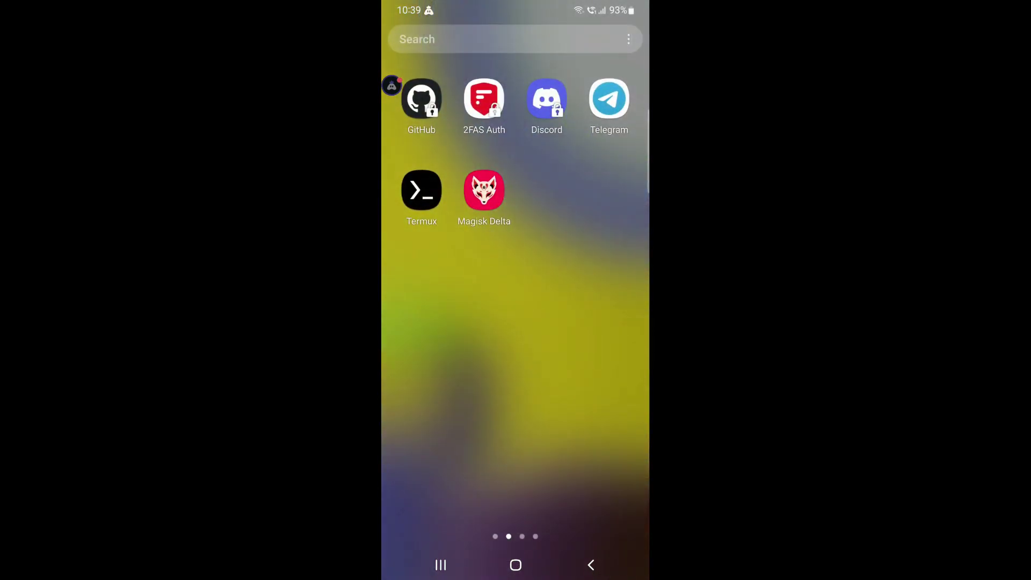
pyautogui.moveTo(596, 323); pyautogui.dragTo(435, 322)
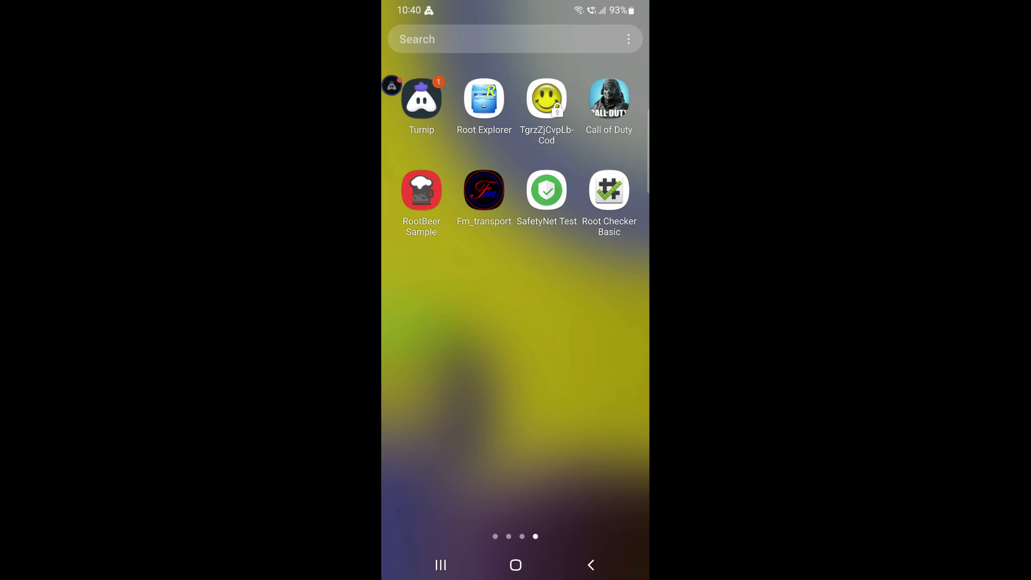
pyautogui.moveTo(435, 323); pyautogui.dragTo(597, 323)
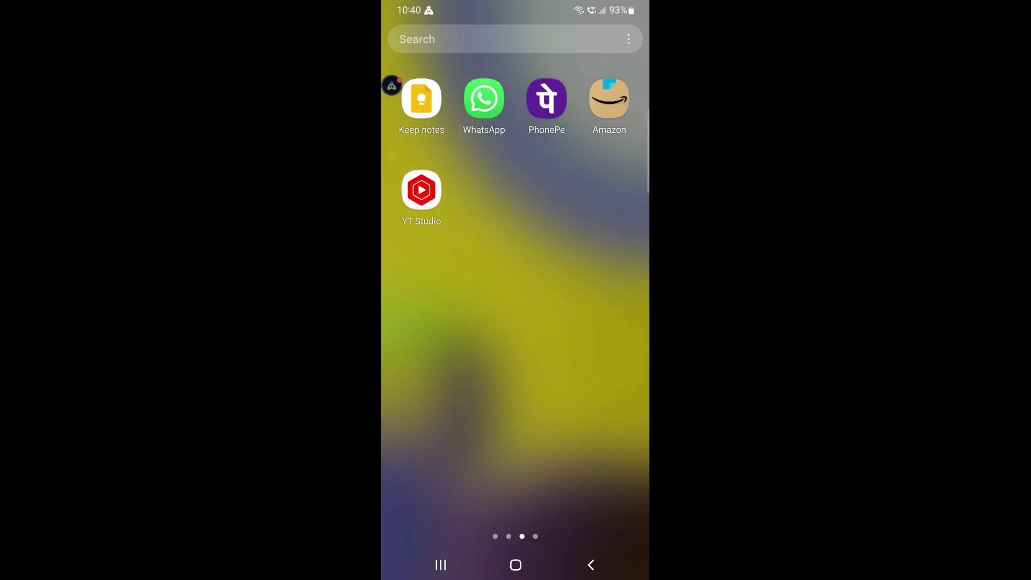
pyautogui.moveTo(434, 322)
pyautogui.mouseDown()
pyautogui.moveTo(596, 322)
pyautogui.moveTo(436, 323)
pyautogui.mouseUp()
pyautogui.moveTo(597, 322); pyautogui.dragTo(436, 322)
pyautogui.click(516, 565)
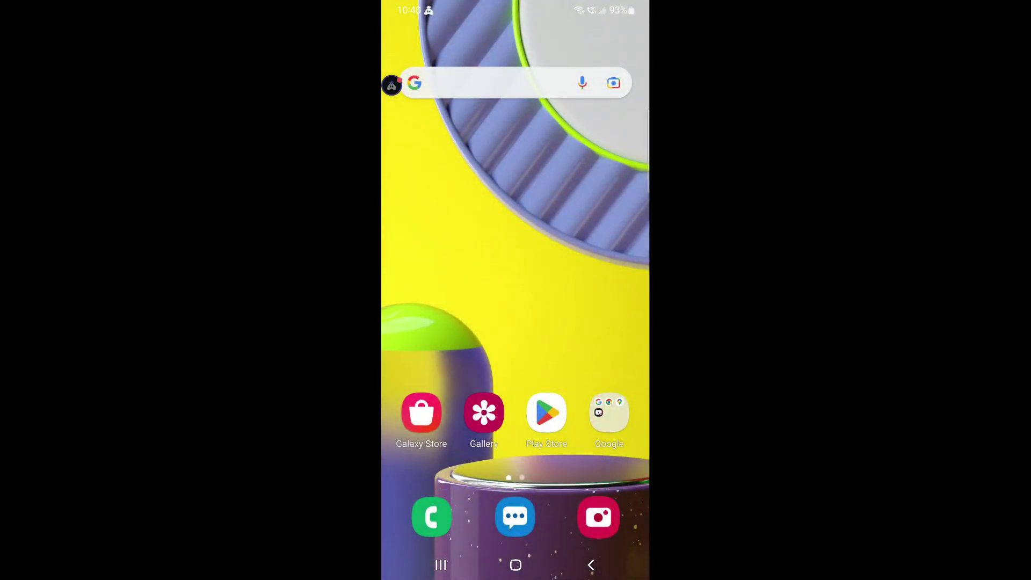
pyautogui.moveTo(392, 85); pyautogui.dragTo(391, 191)
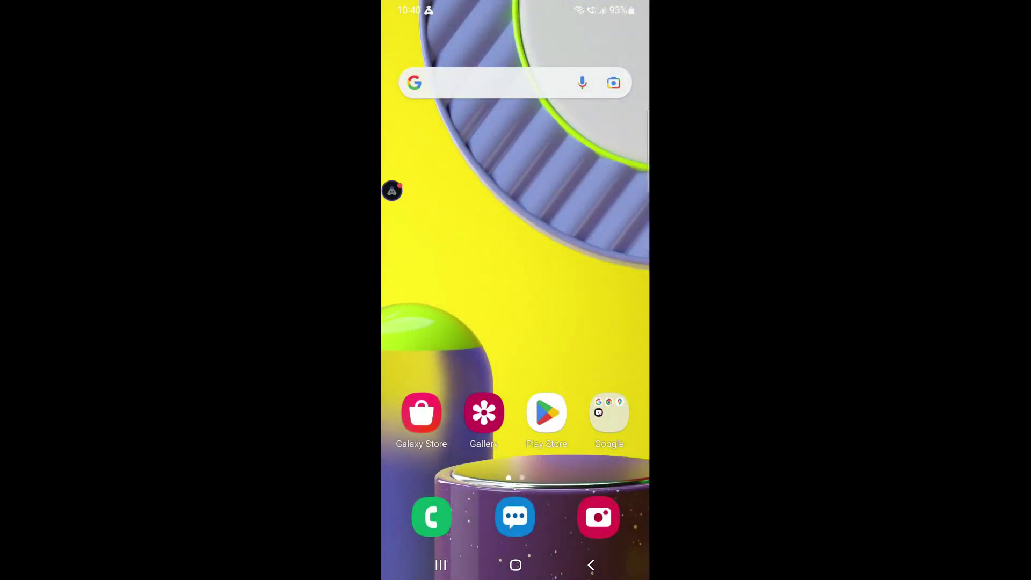